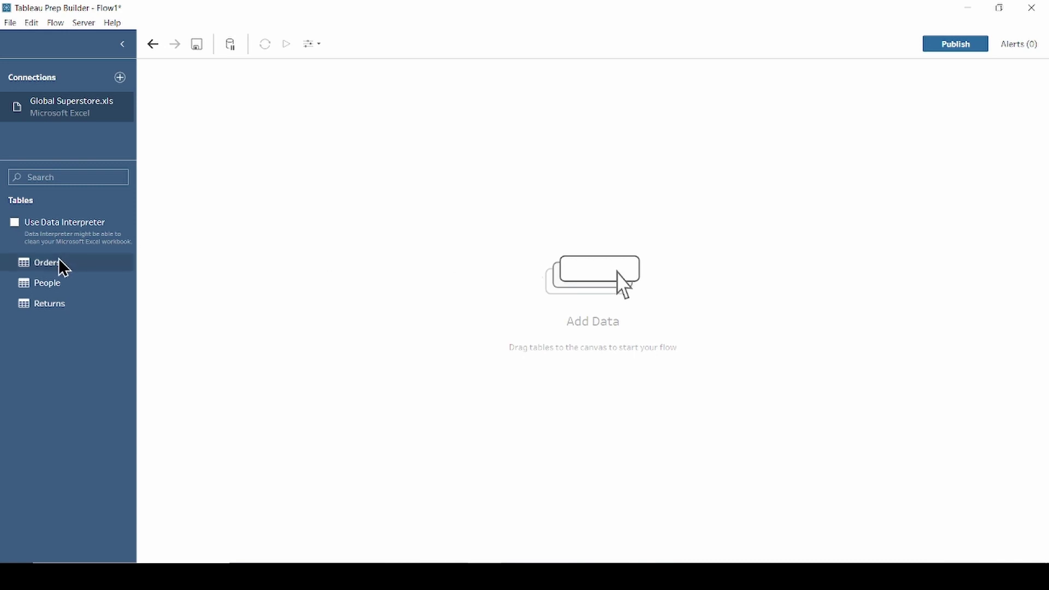
Add the Orders table to the flow and include the Source Row Number field, giving 24 of 24 fields.
left_click_drag(63, 265, 376, 208)
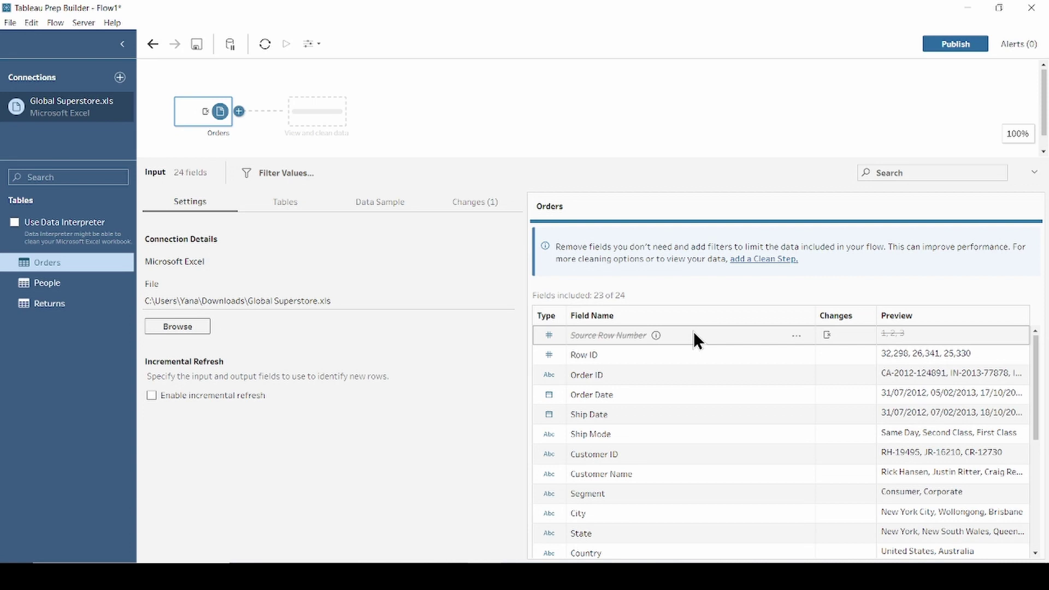
right_click(693, 331)
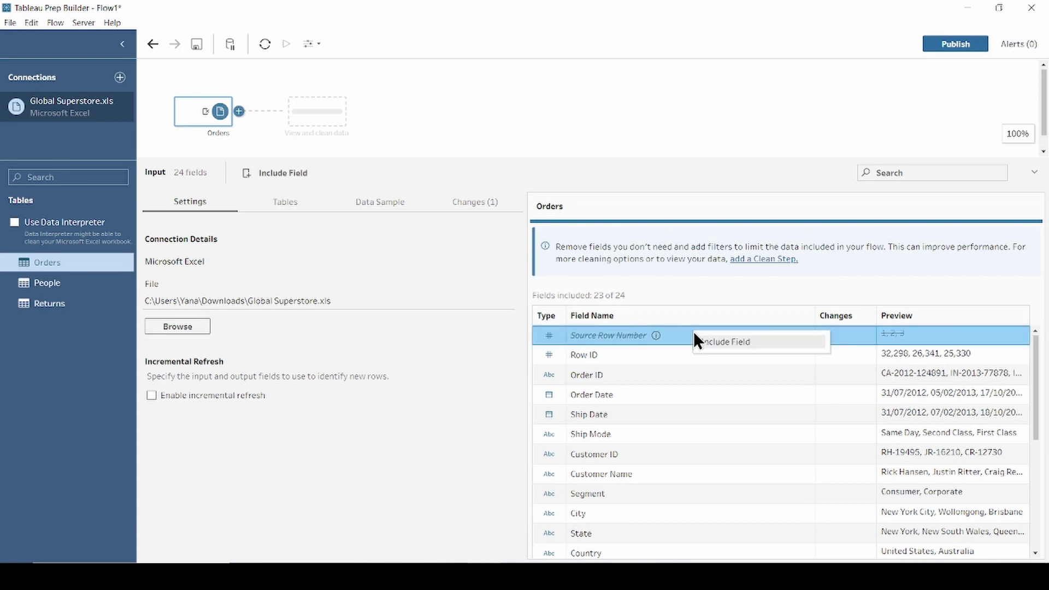
left_click(709, 341)
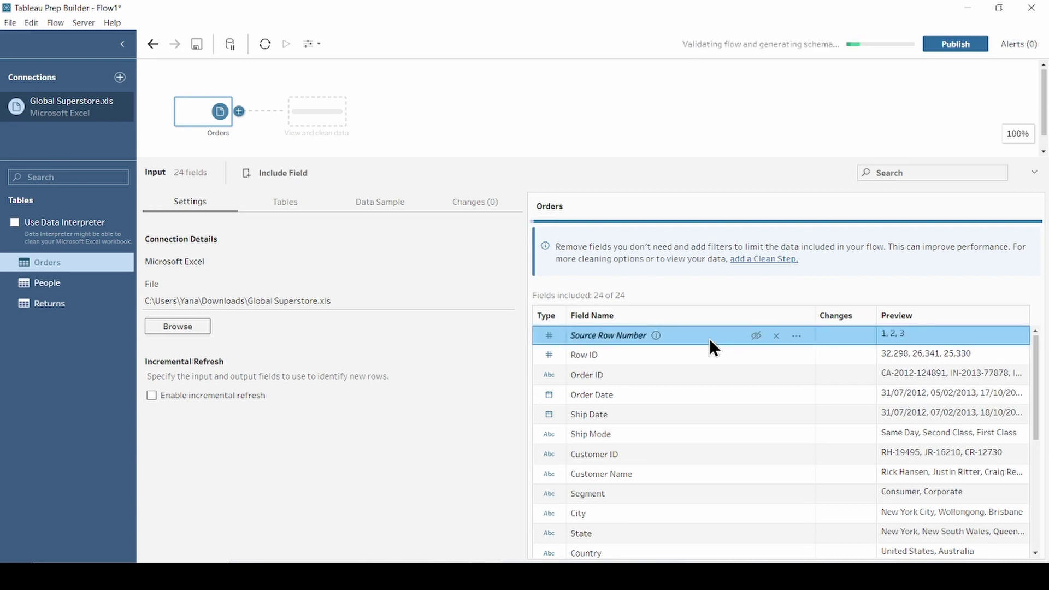
left_click(147, 41)
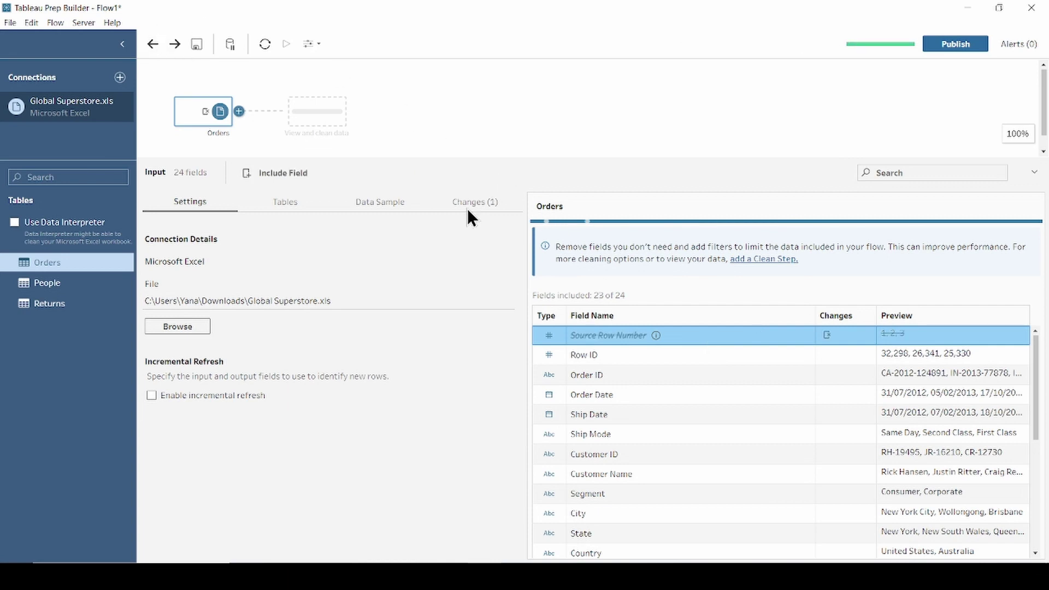
left_click(796, 334)
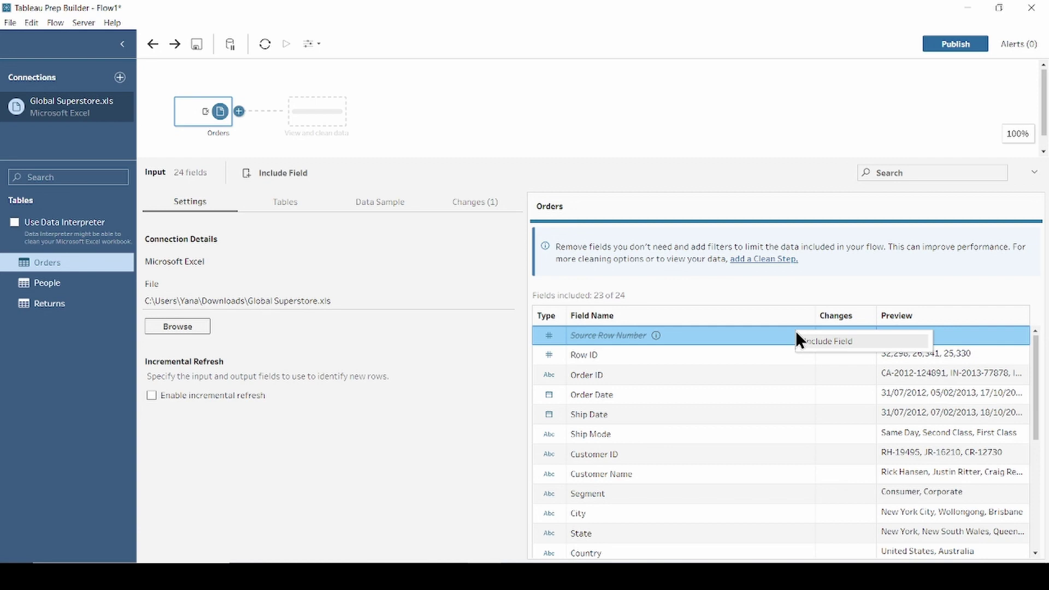
left_click(824, 342)
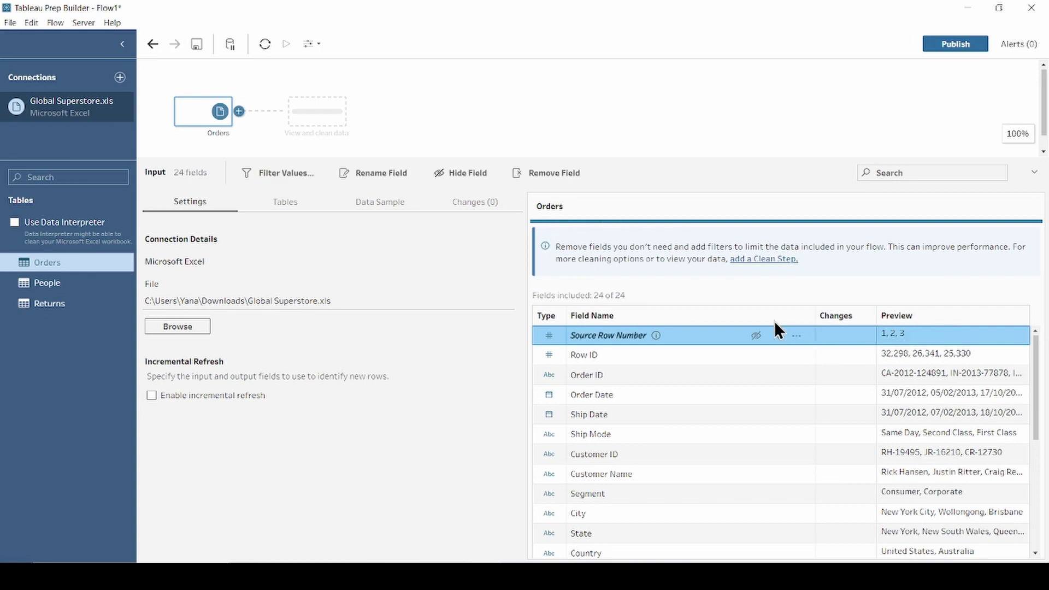
Add a Clean 1 step after Orders and show its 51K rows as a full data grid.
left_click(239, 112)
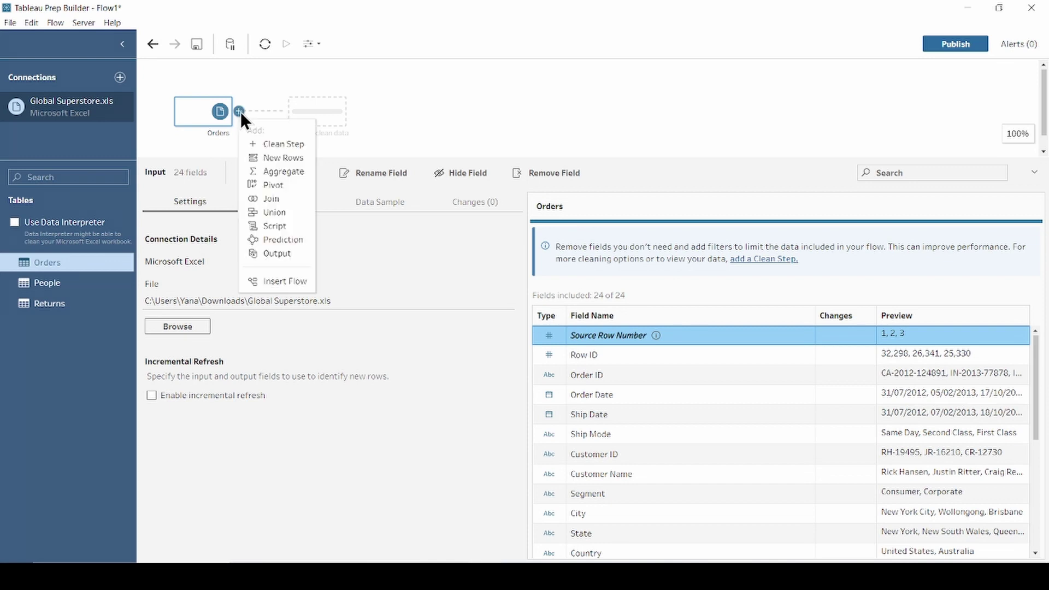
left_click(280, 146)
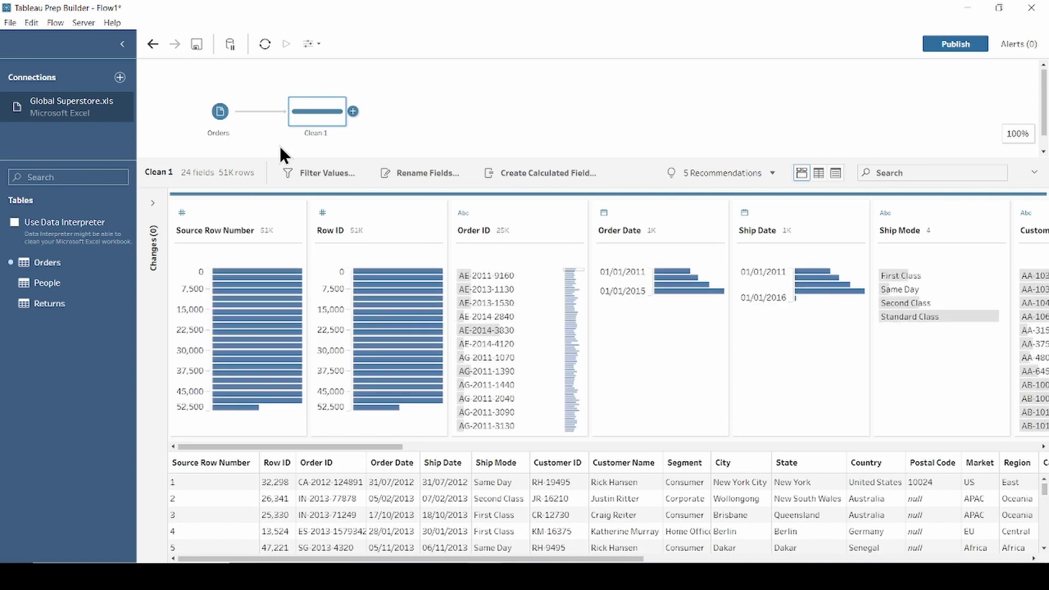
left_click(822, 169)
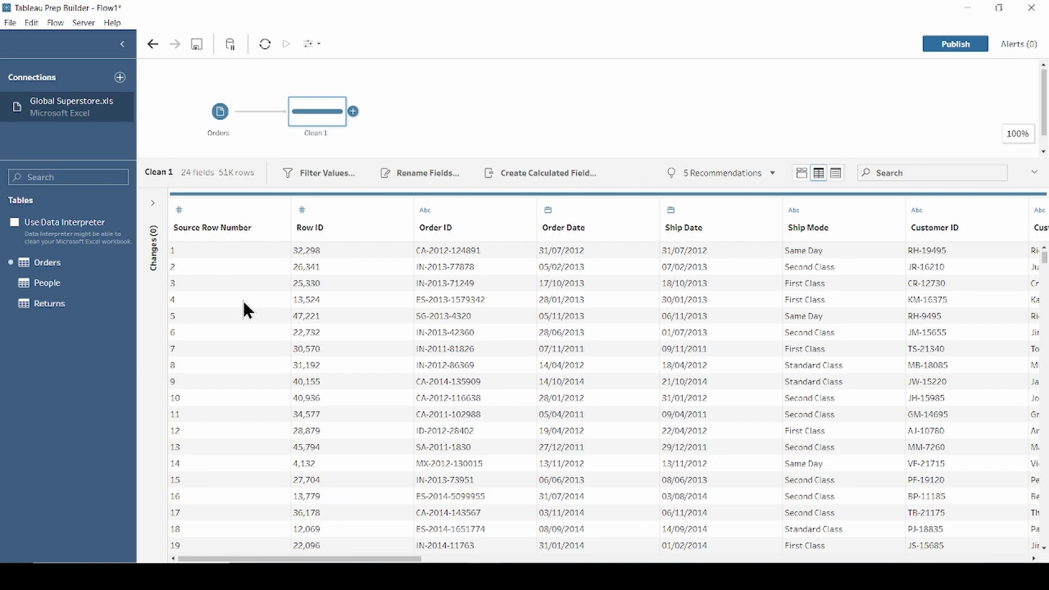
Add a Clean 2 step after Clean 1 and show the column profile pane.
left_click(355, 109)
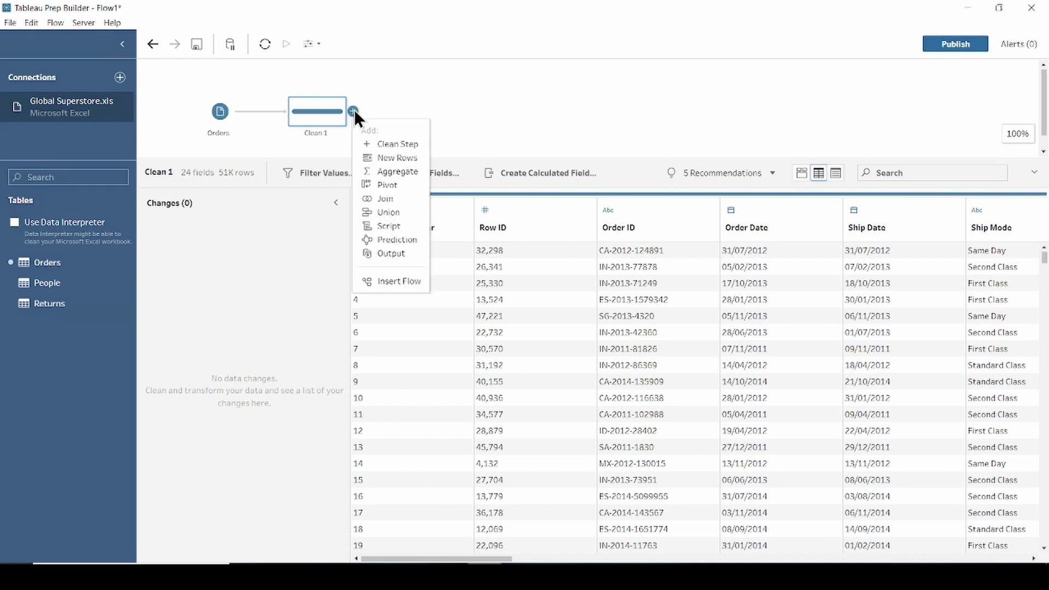
left_click(382, 140)
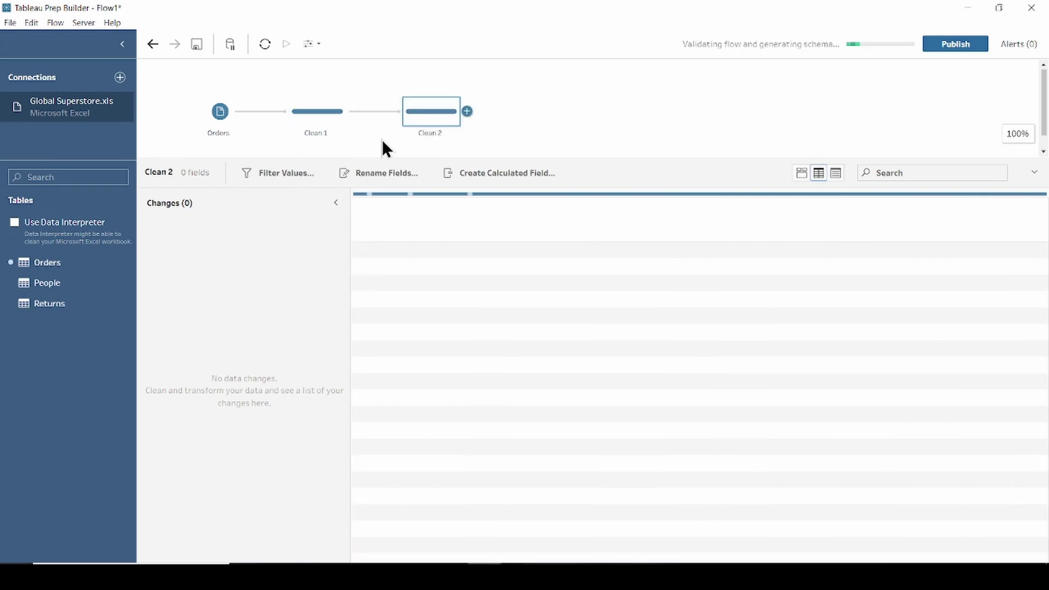
left_click(803, 172)
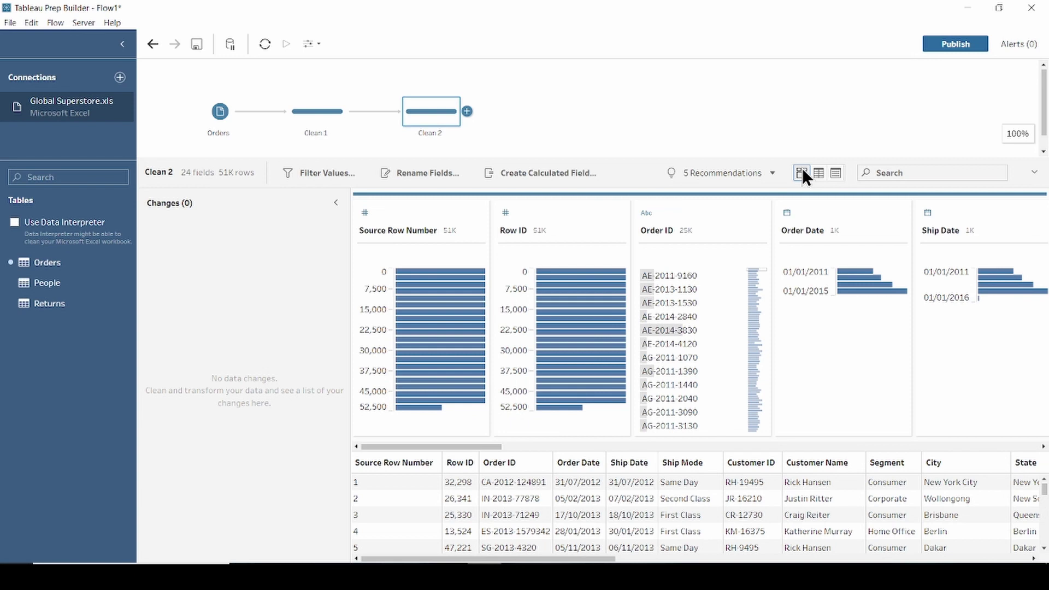
Filter Source Row Number to the range 1 to 100, leaving 100 rows.
mouse_move(423, 231)
left_click(476, 229)
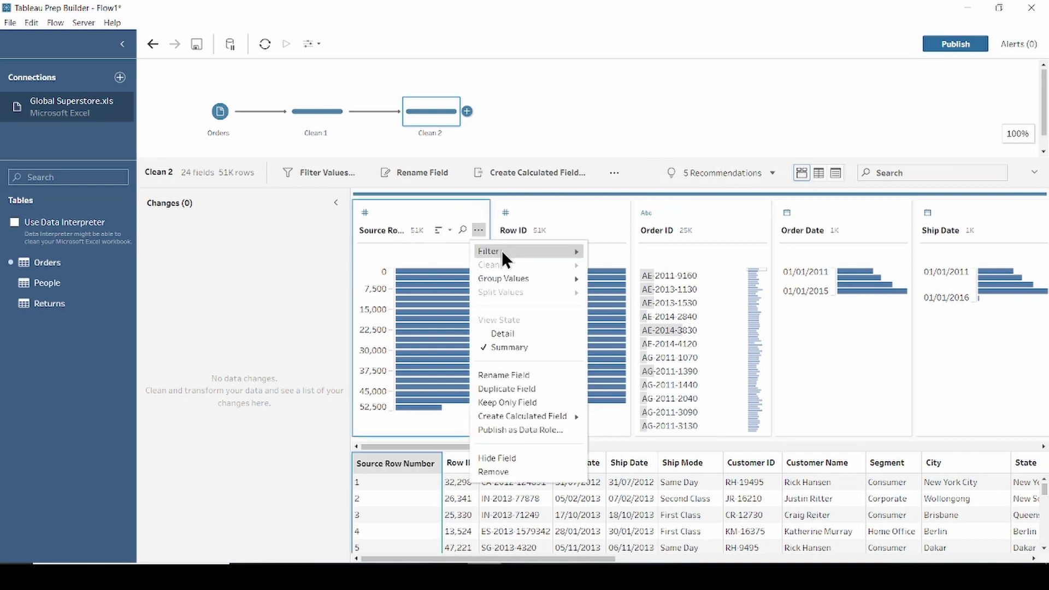
mouse_move(567, 253)
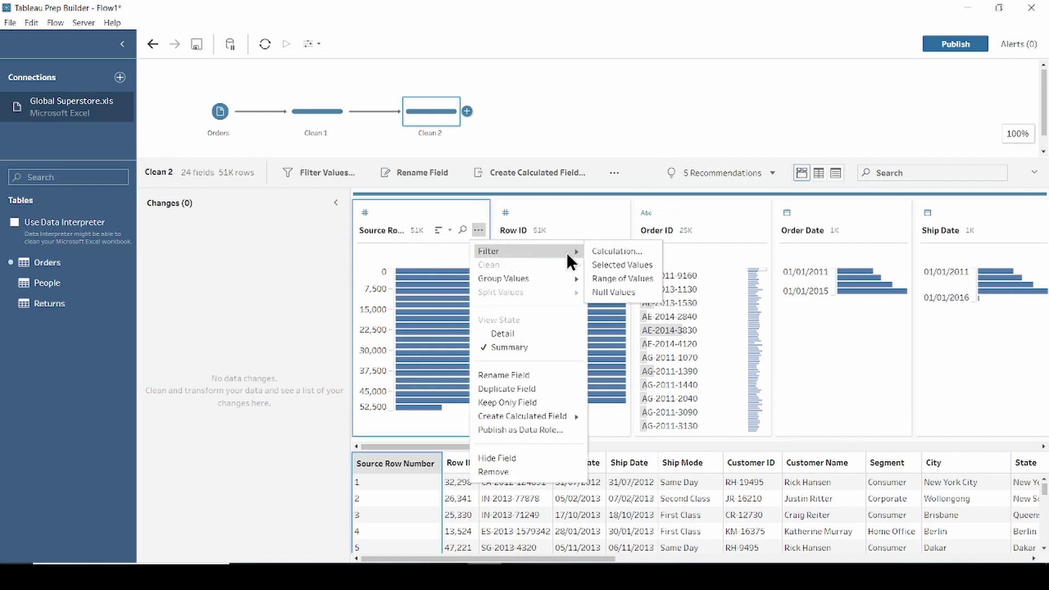
left_click(631, 276)
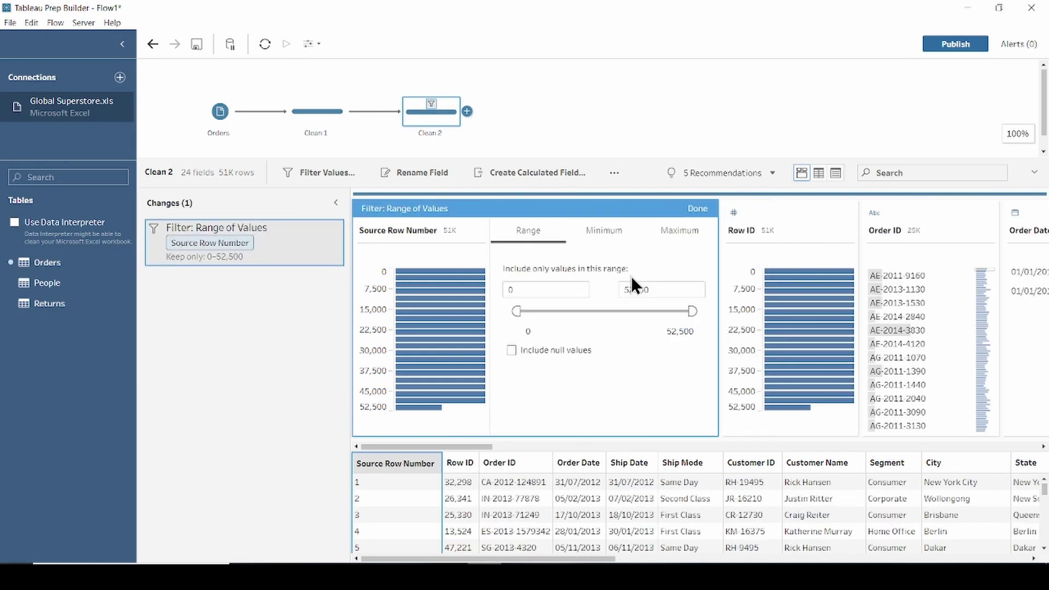
left_click(512, 289)
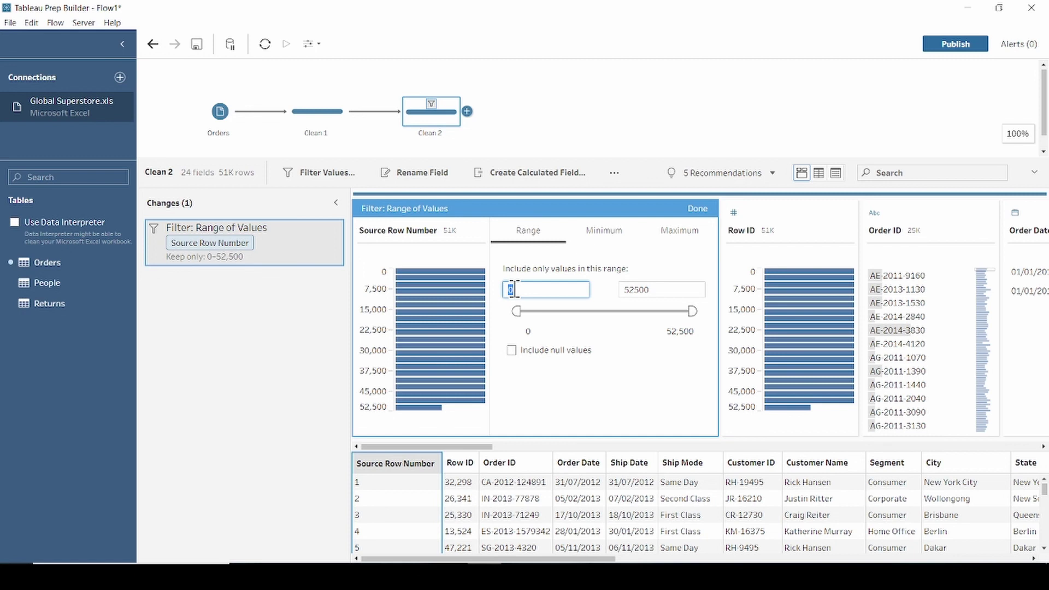
type("1")
left_click(663, 290)
type("100")
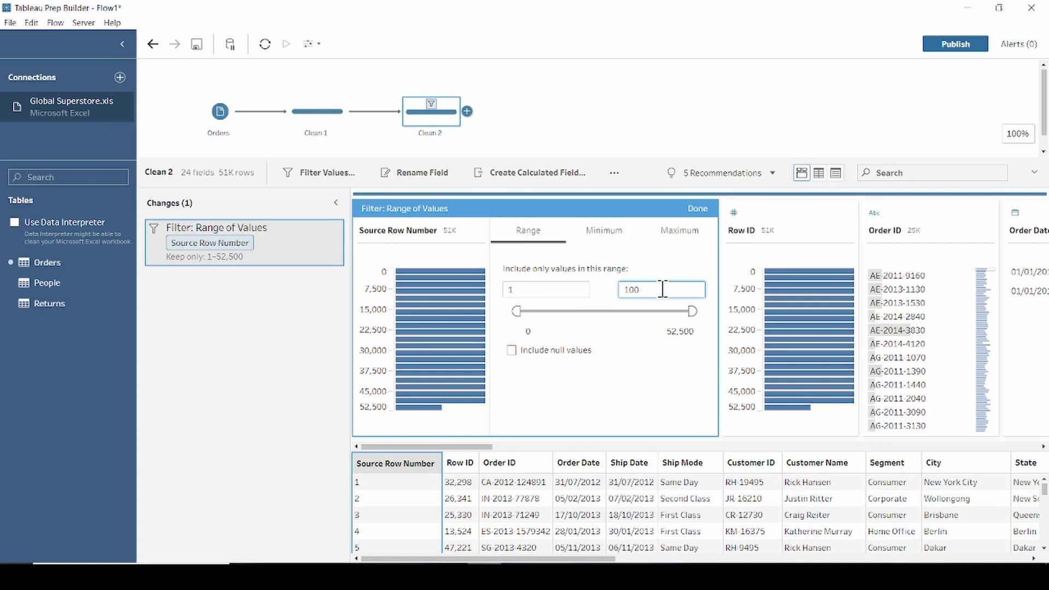
left_click(698, 208)
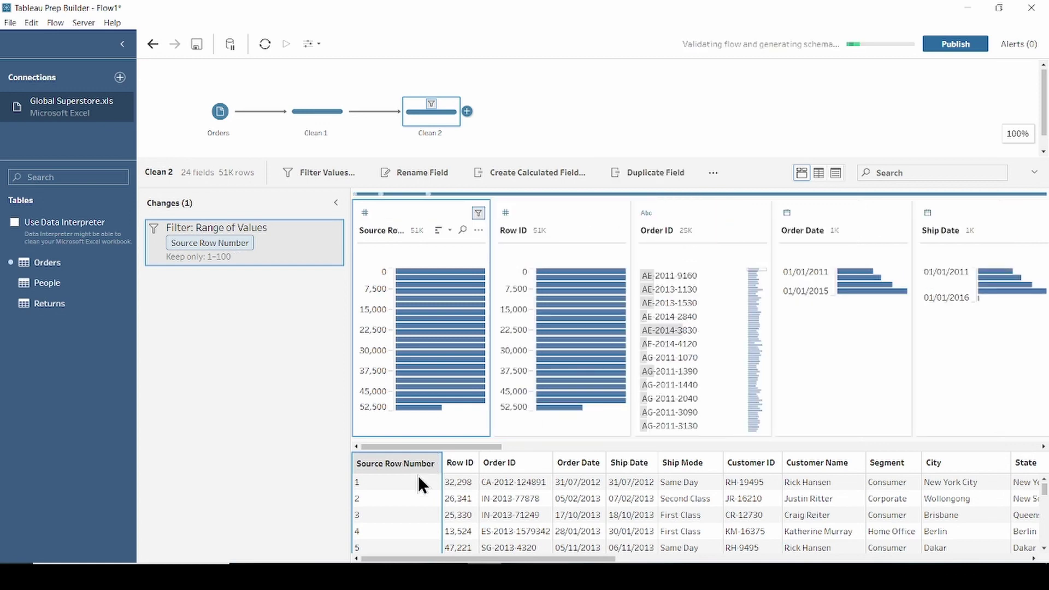
scroll(410, 487, "down", 15)
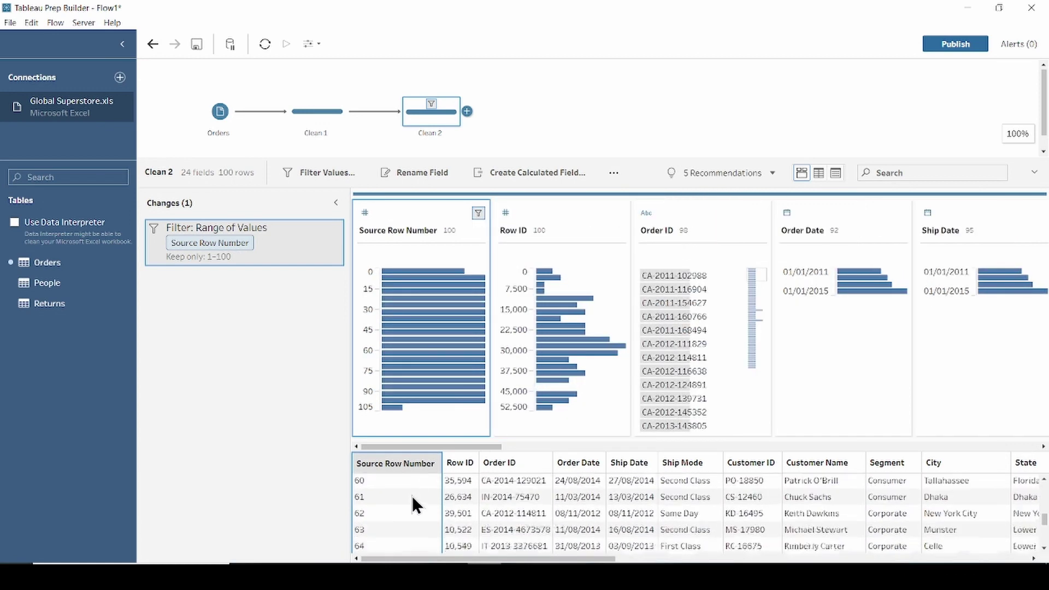
scroll(416, 506, "down", 12)
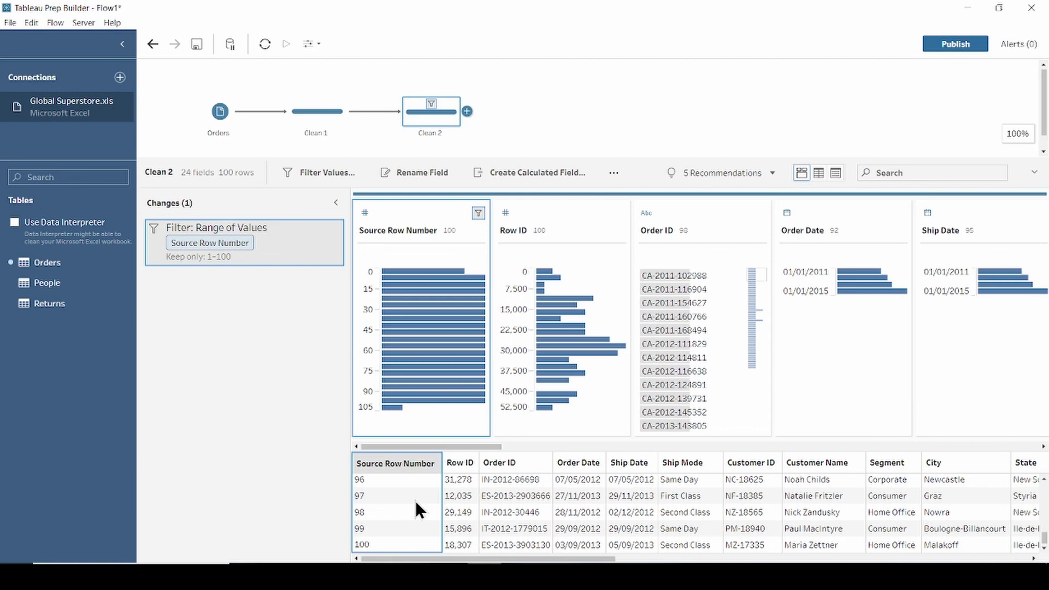
Write a Clean 2 calculated filter: [Source Row Number]>=55 and [Source Row Number]<=78.
left_click(330, 170)
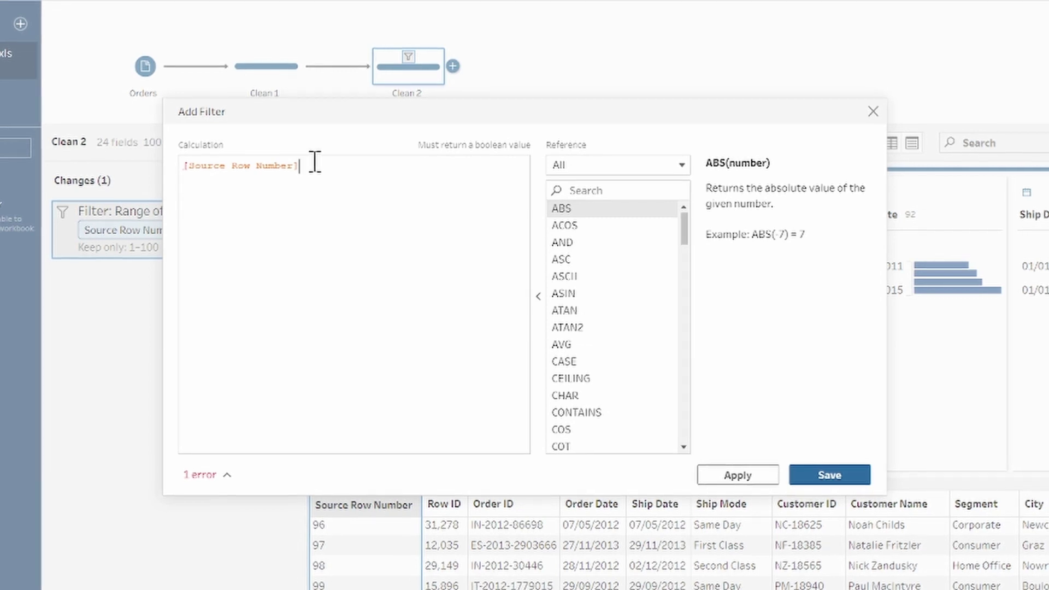
type(">")
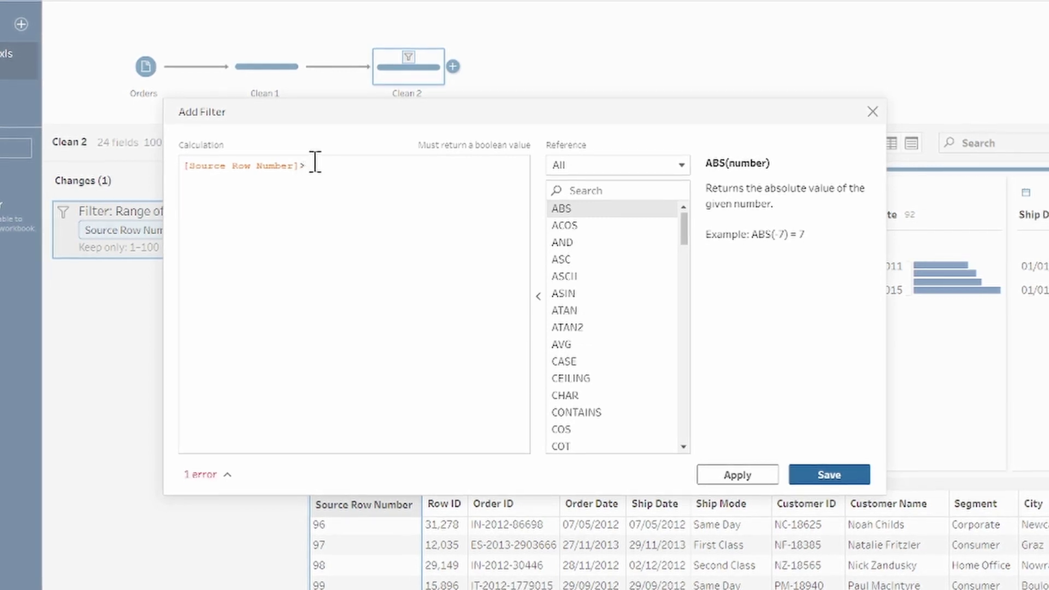
type("= 5")
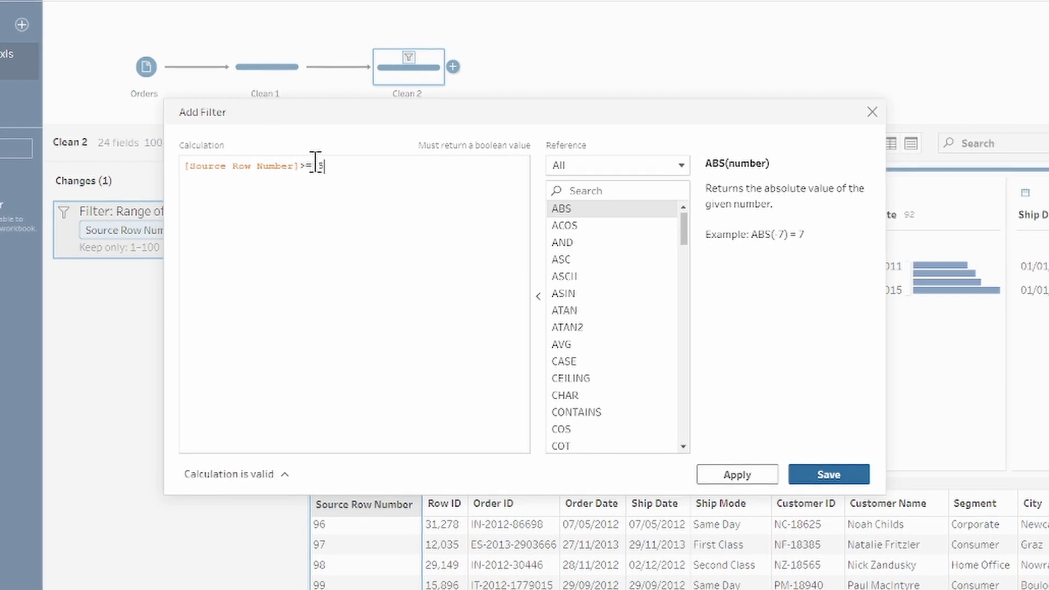
type("5")
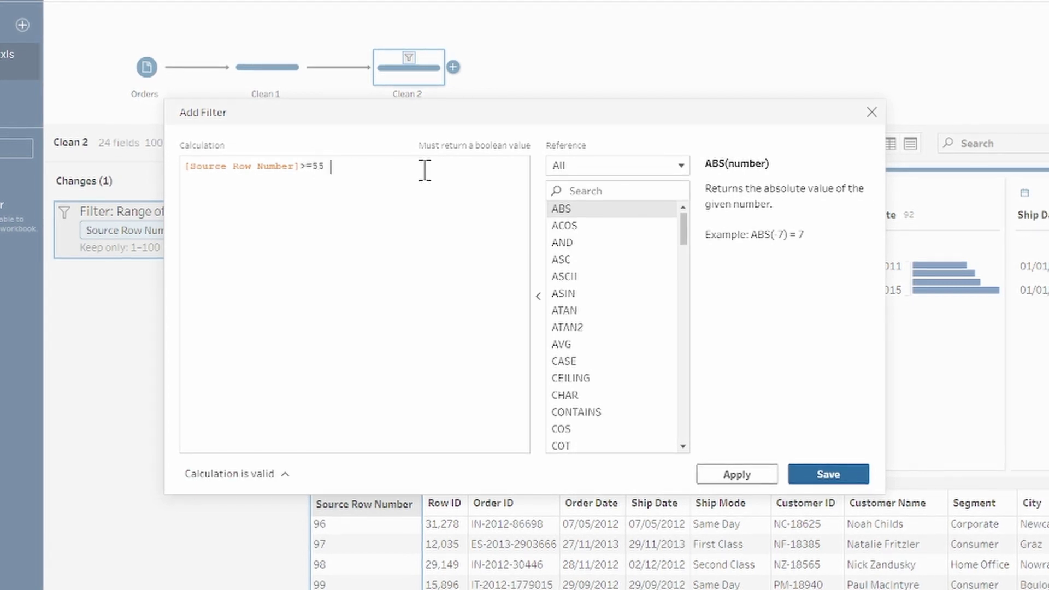
type(" and ")
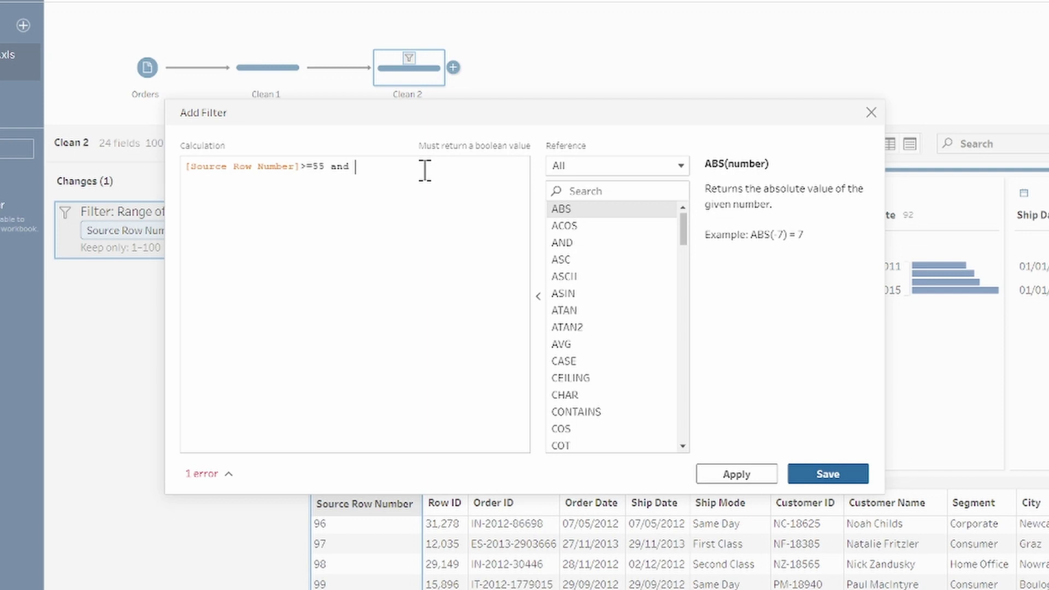
type("sou")
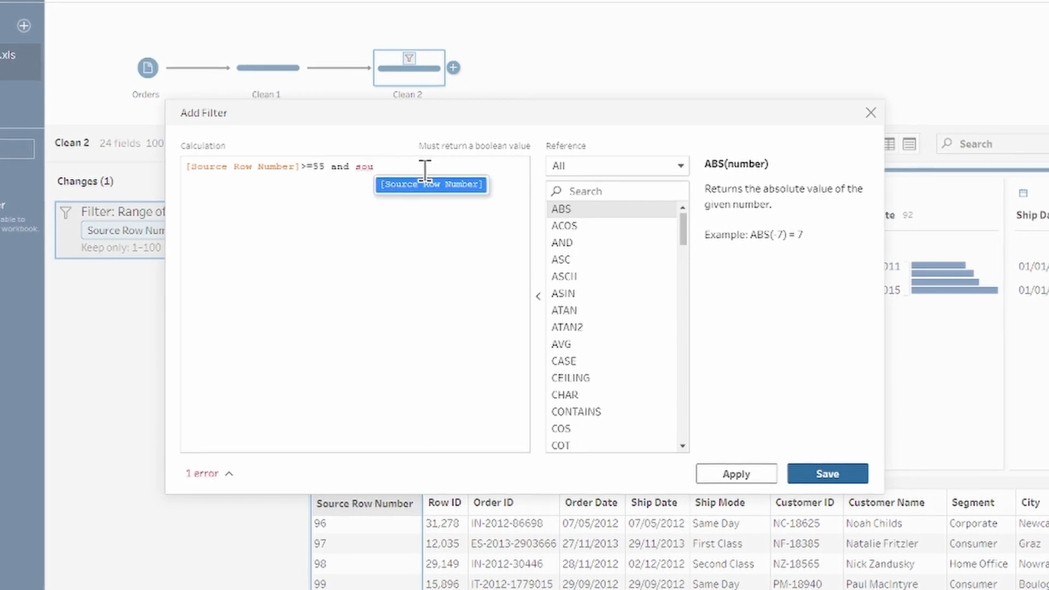
left_click(433, 188)
type("<")
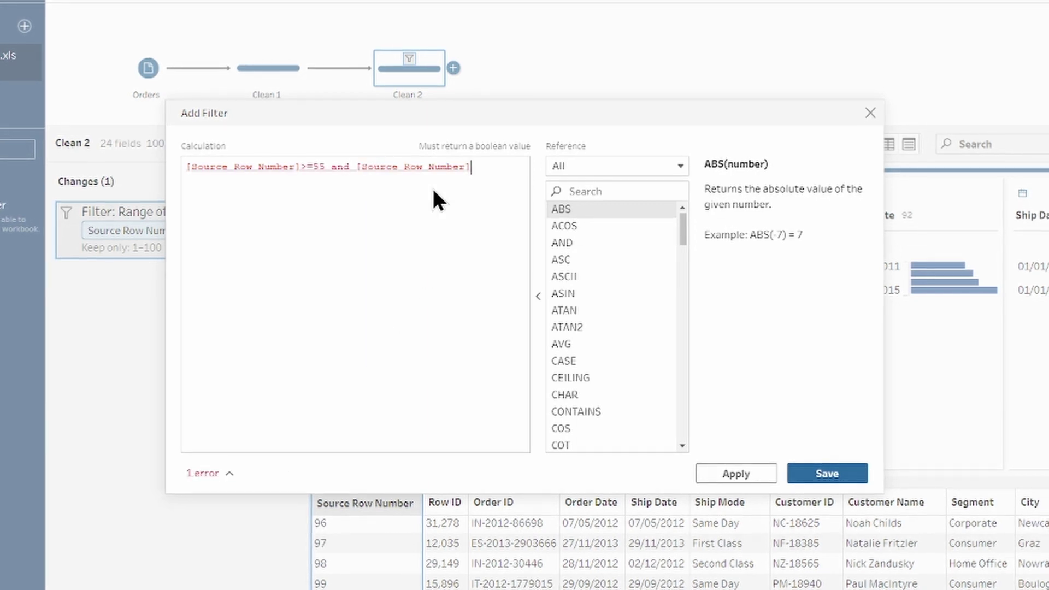
type("=7")
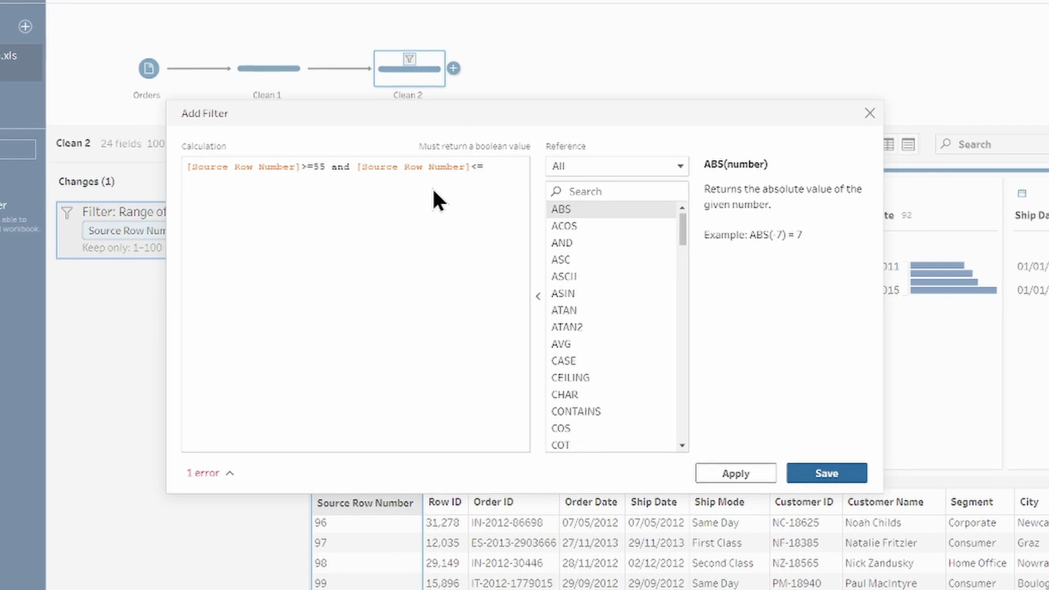
type("0")
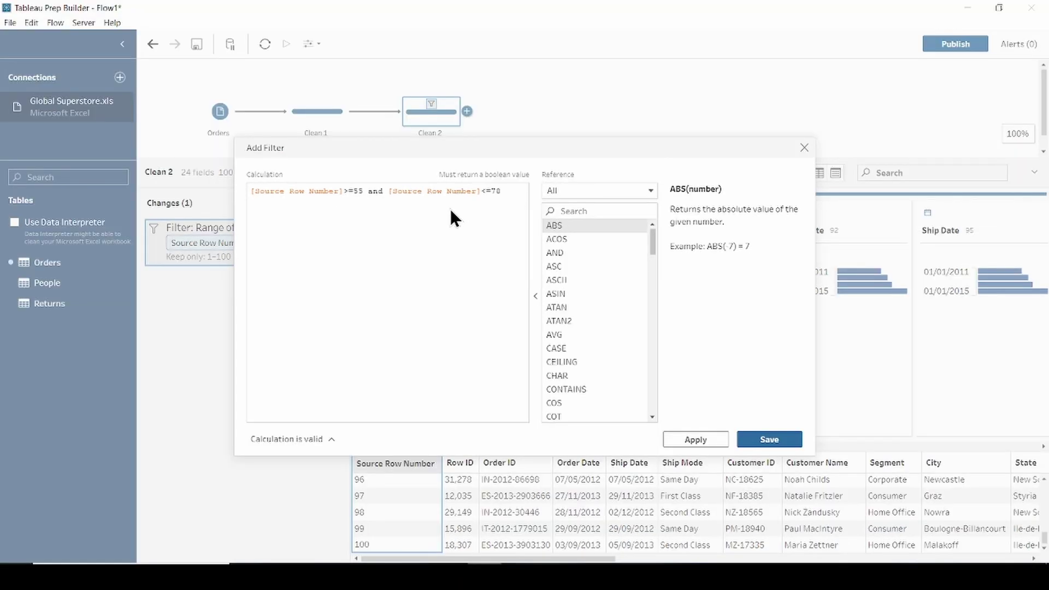
Save the 55–78 Source Row Number filter and add a Clean 3 step after Clean 2.
left_click(785, 439)
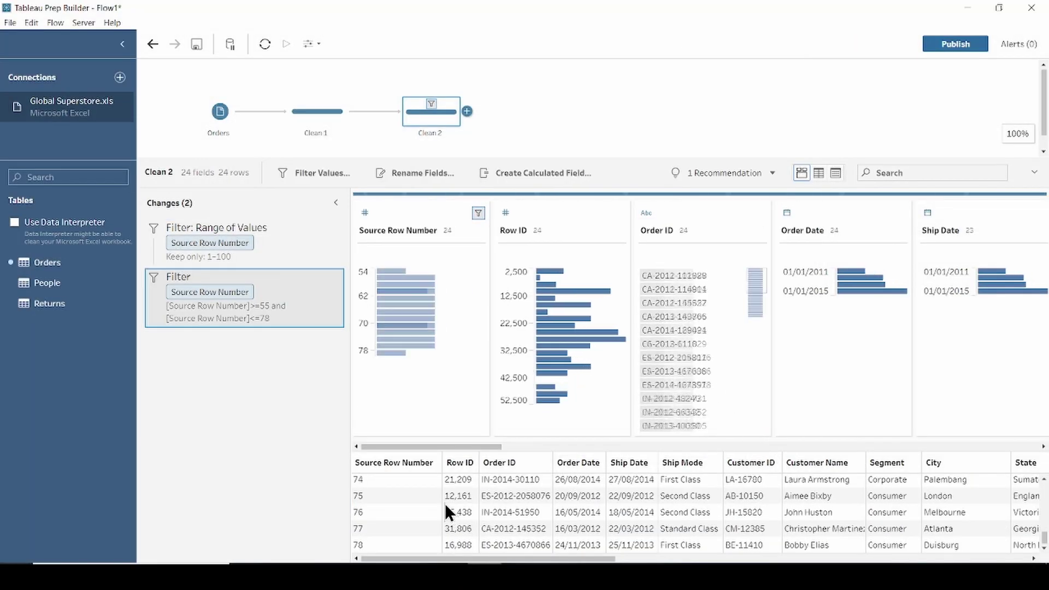
scroll(437, 504, "down", 6)
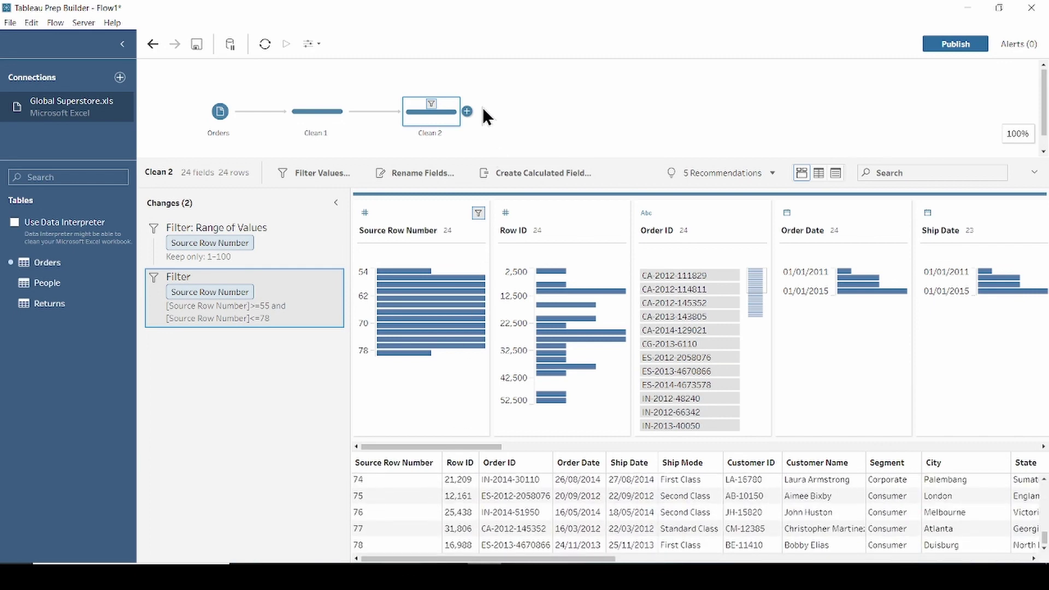
left_click(468, 111)
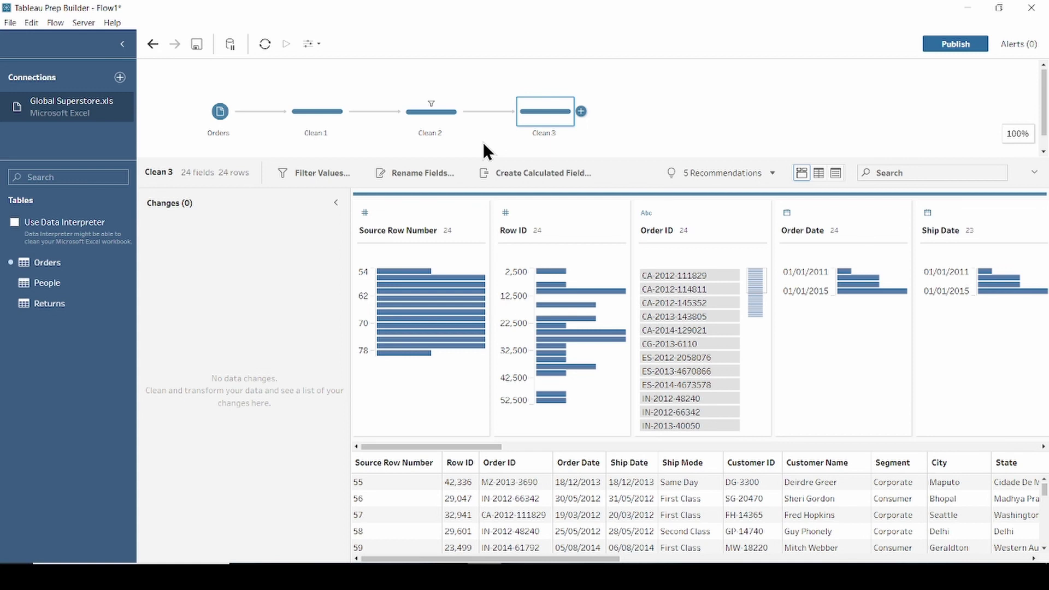
Create a new calculated field in Clean 3 named 'Serial Number'.
left_click(535, 180)
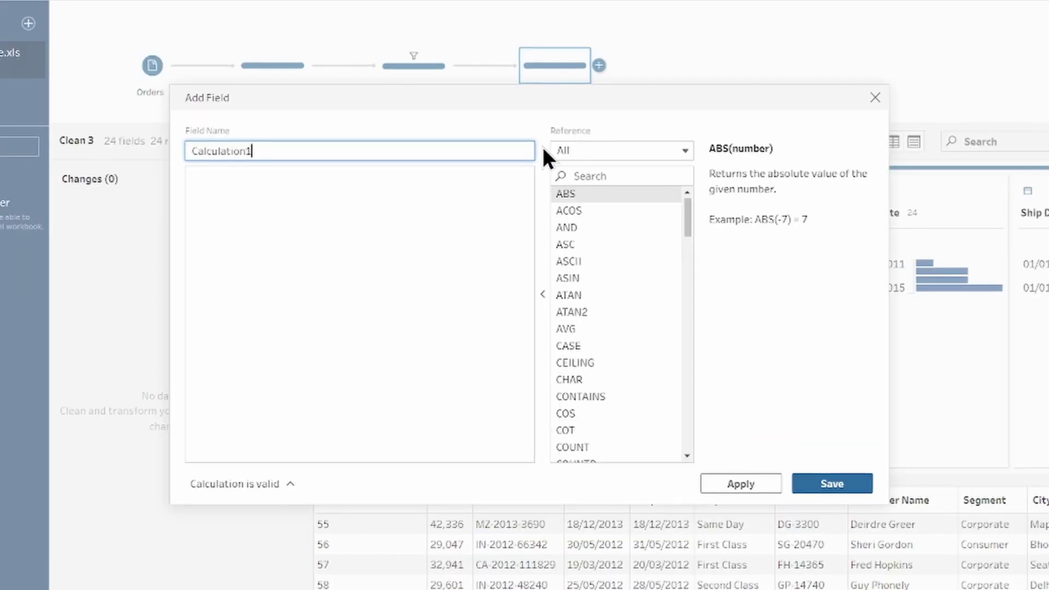
key("BackSpace")
key("BackSpace")
key("BackSpace")
key("BackSpace")
key("BackSpace")
key("BackSpace")
key("BackSpace")
key("BackSpace")
key("BackSpace")
key("BackSpace")
key("BackSpace")
key("BackSpace")
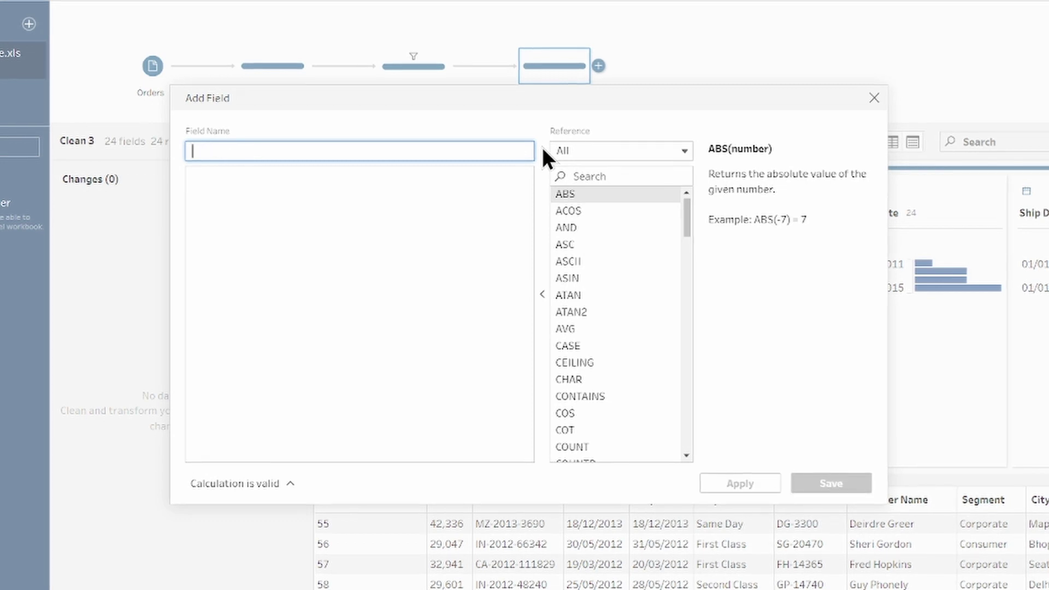
type("Serial")
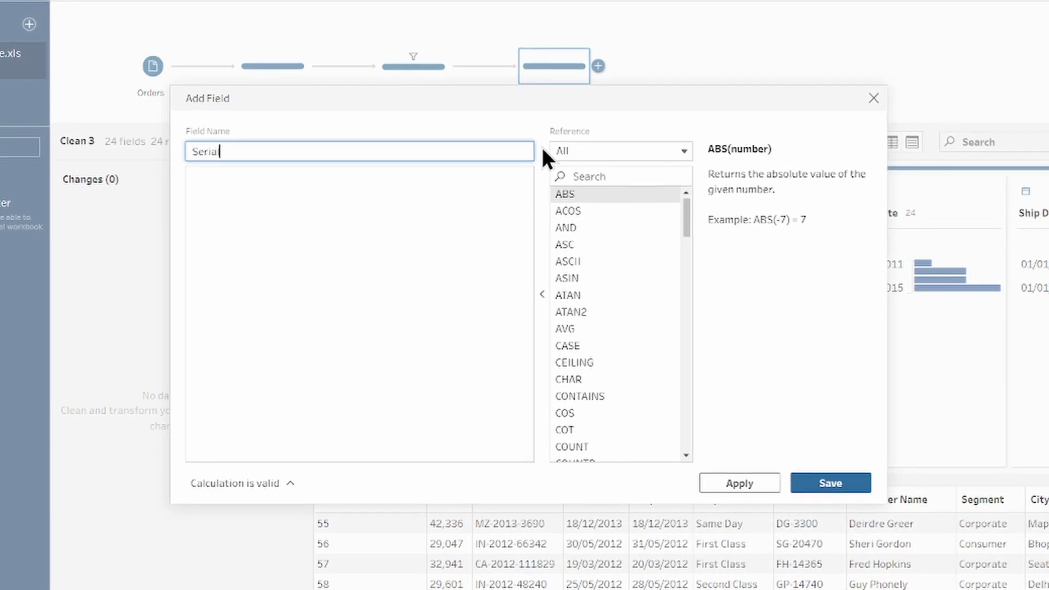
type(" Number")
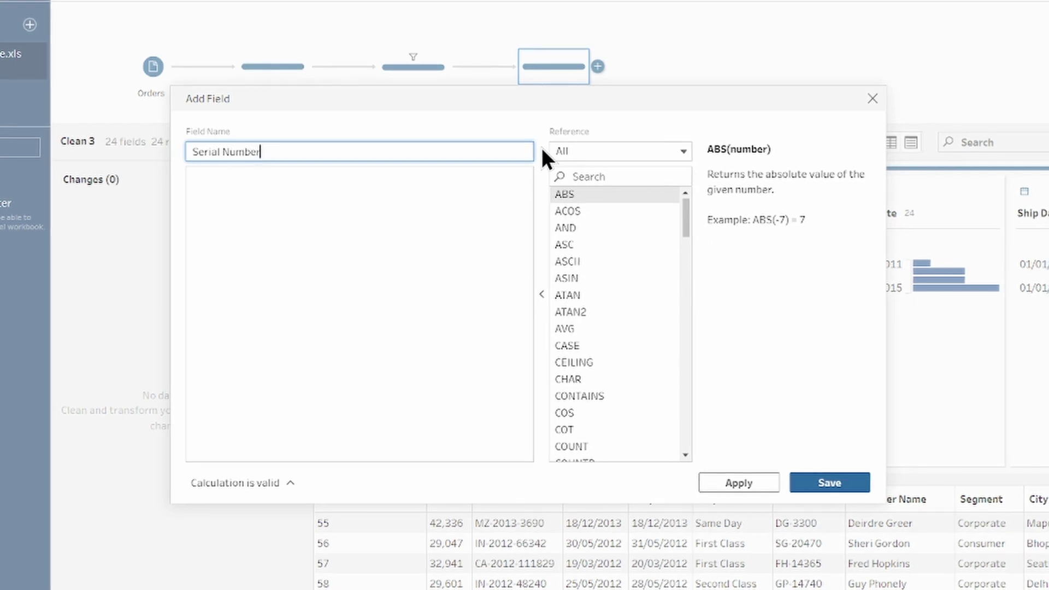
left_click(449, 228)
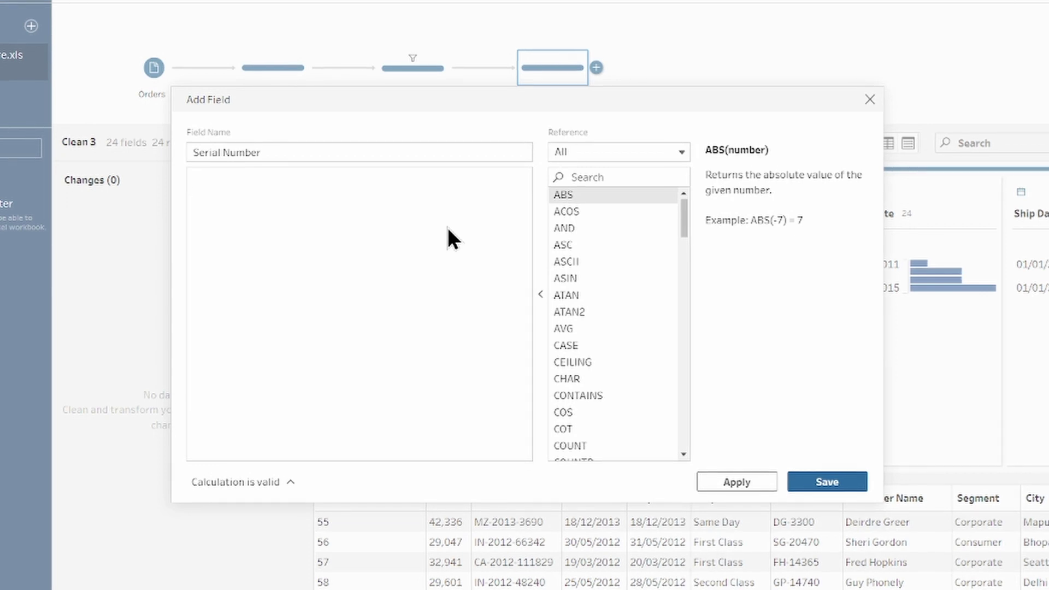
Enter the Serial Number formula LEFT([Category], 3)+"-000"+STR([Source Row Number]).
type("left")
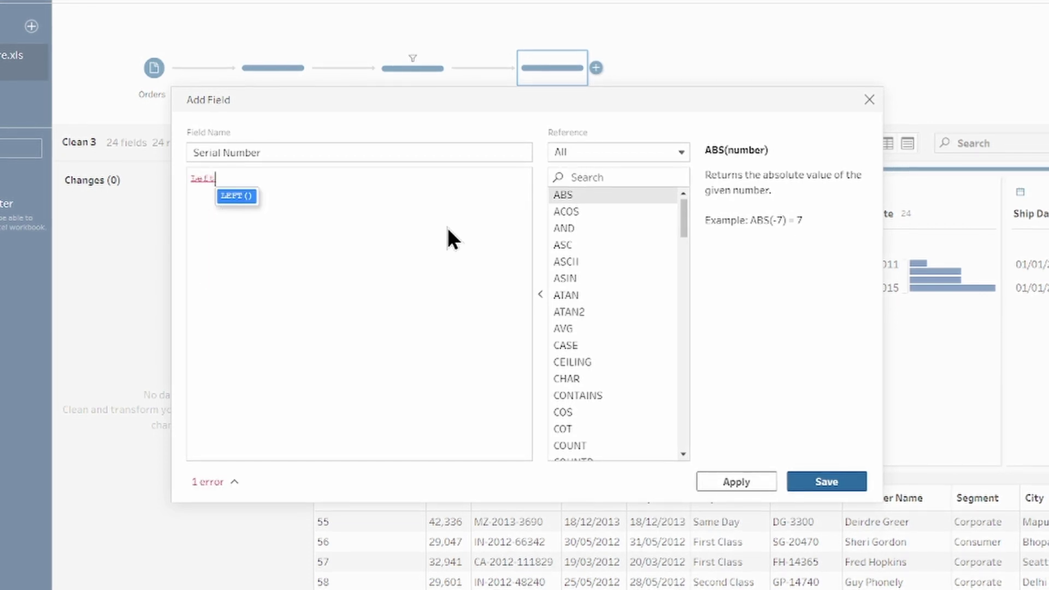
key("Return")
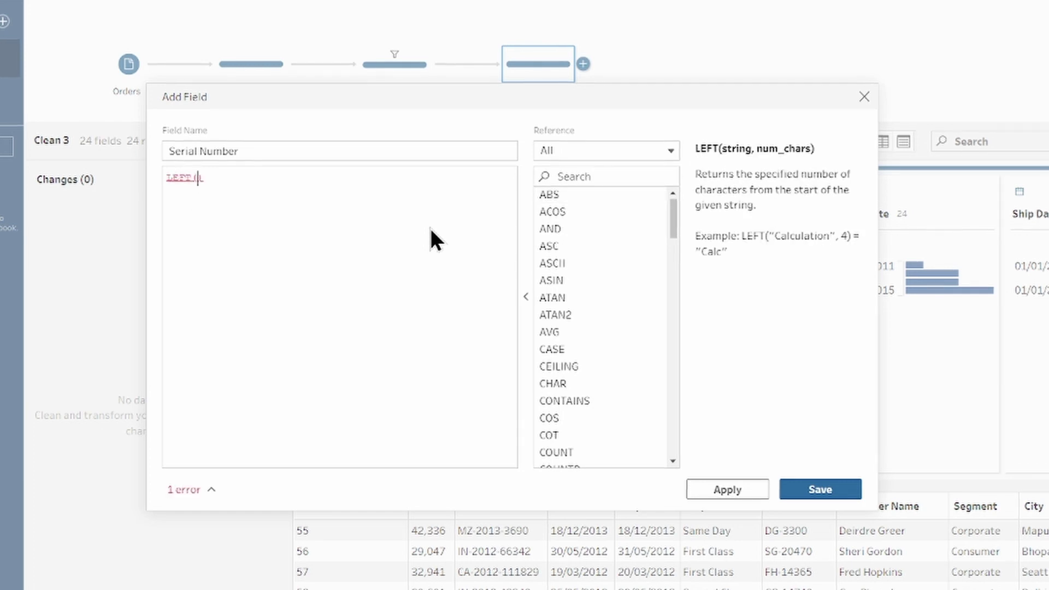
type("cat")
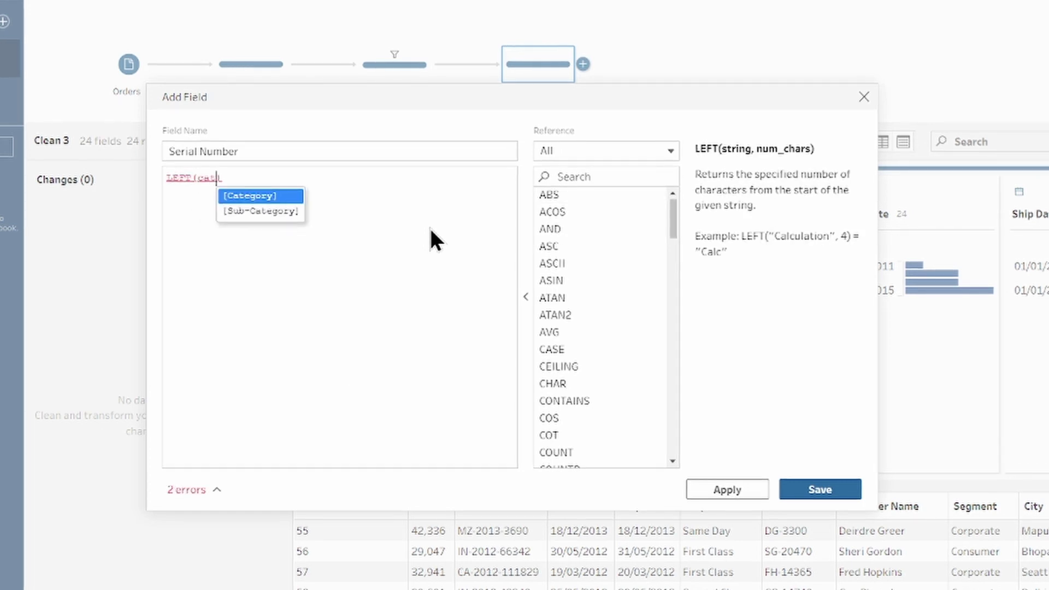
left_click(299, 196)
type(", ")
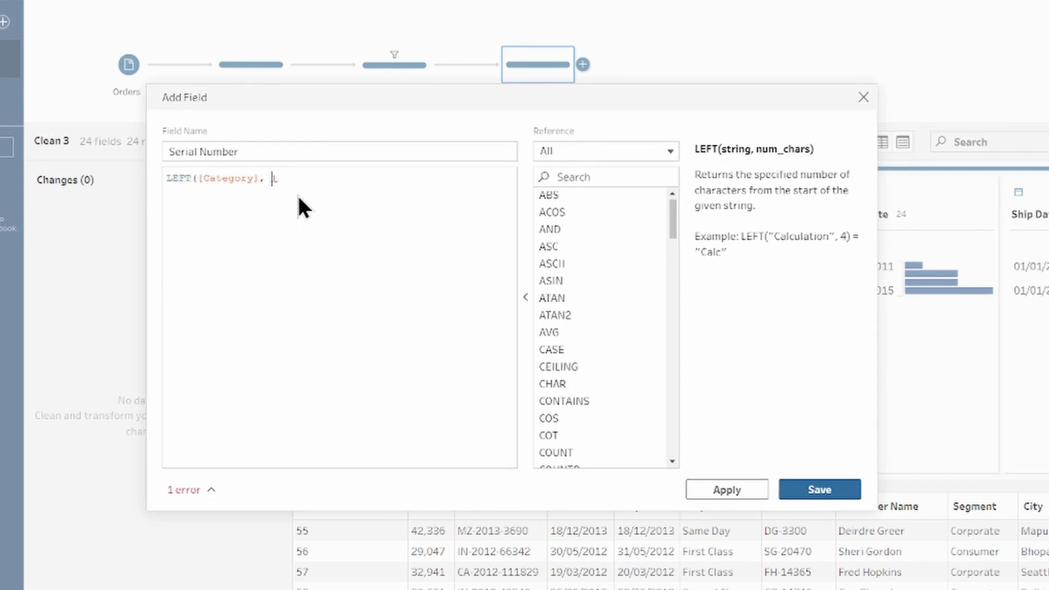
type("3)")
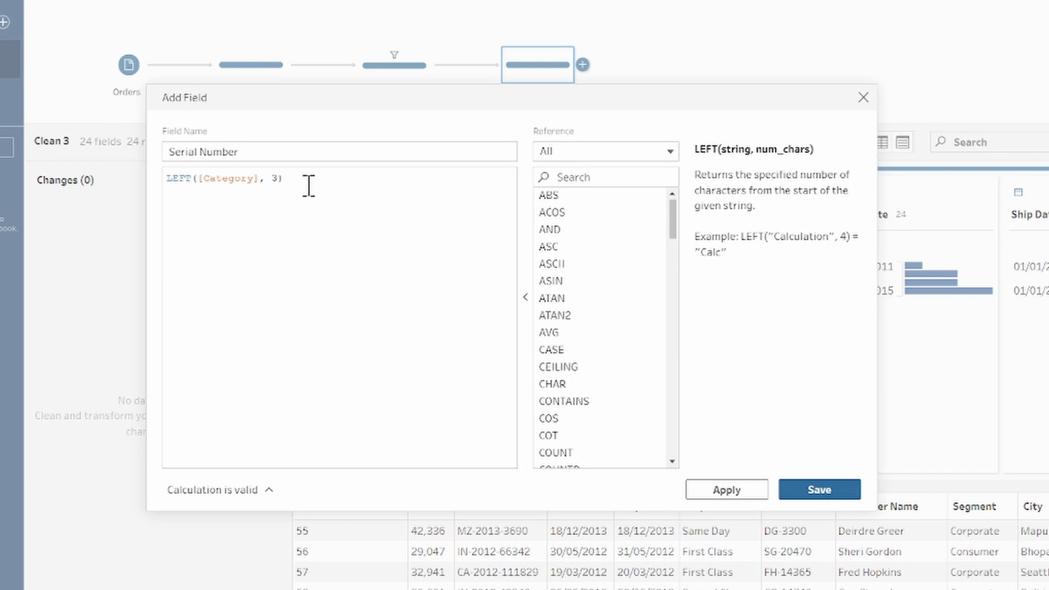
type("+")
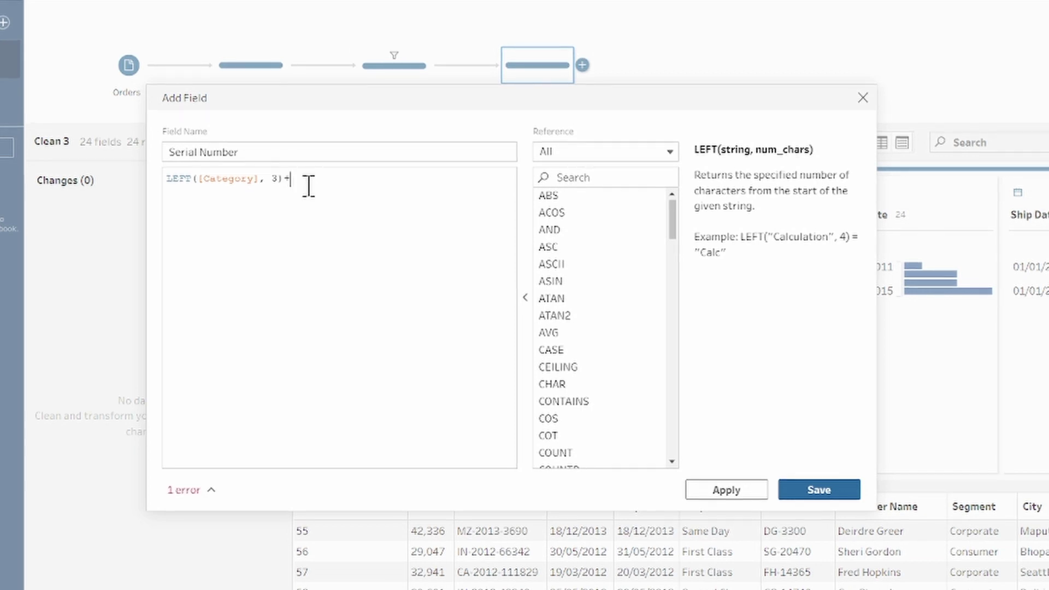
type("\"-\"")
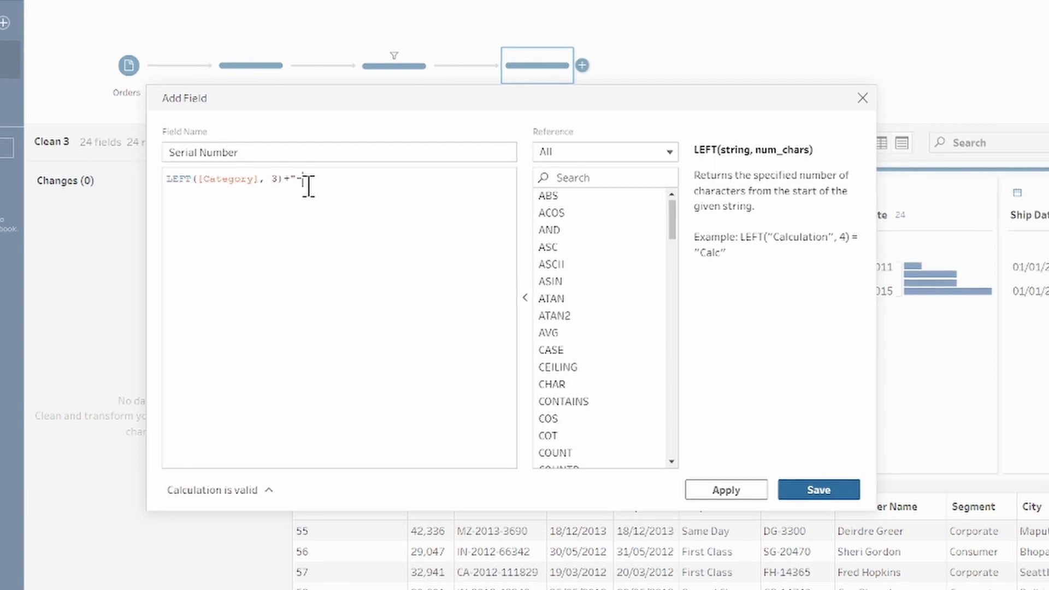
key("BackSpace")
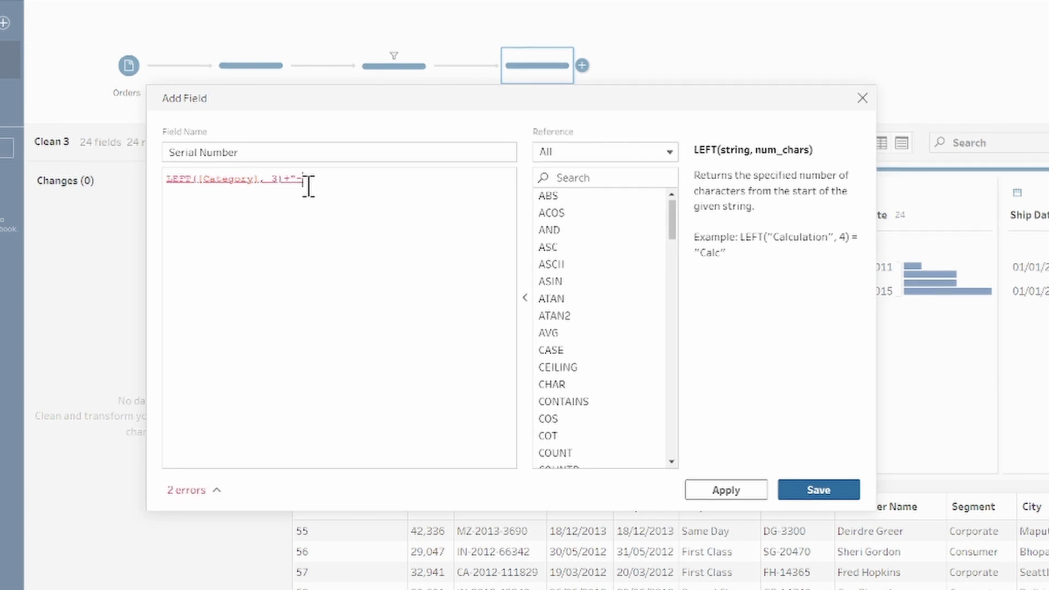
type("\"+S")
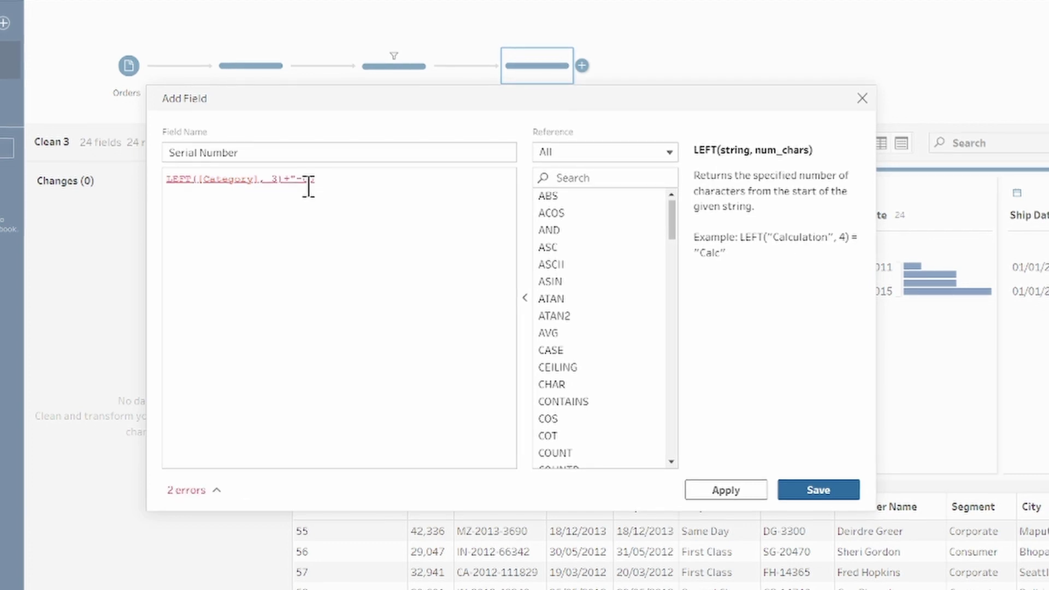
type("\"")
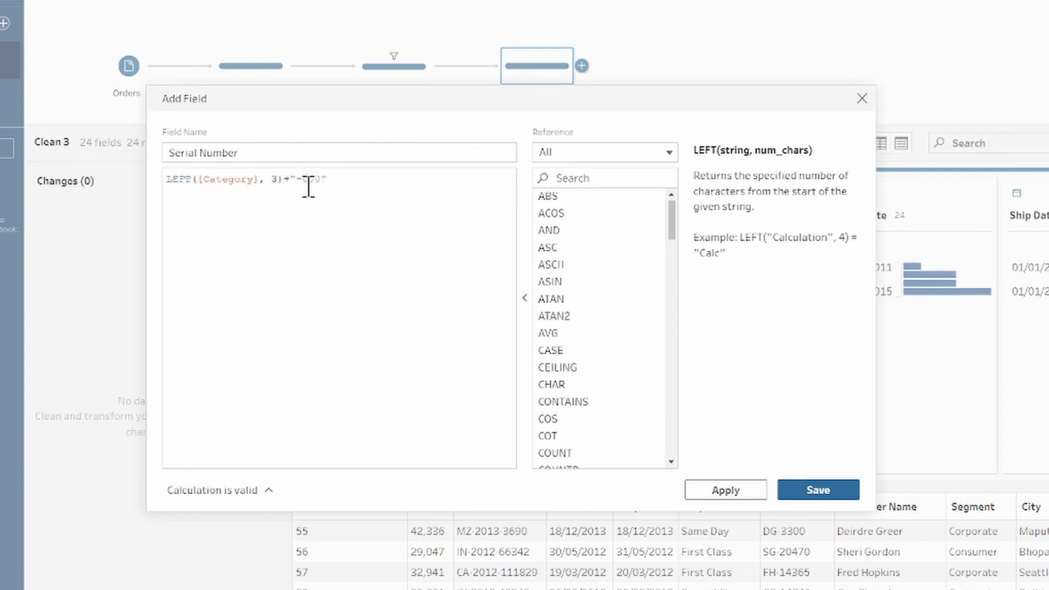
type("+")
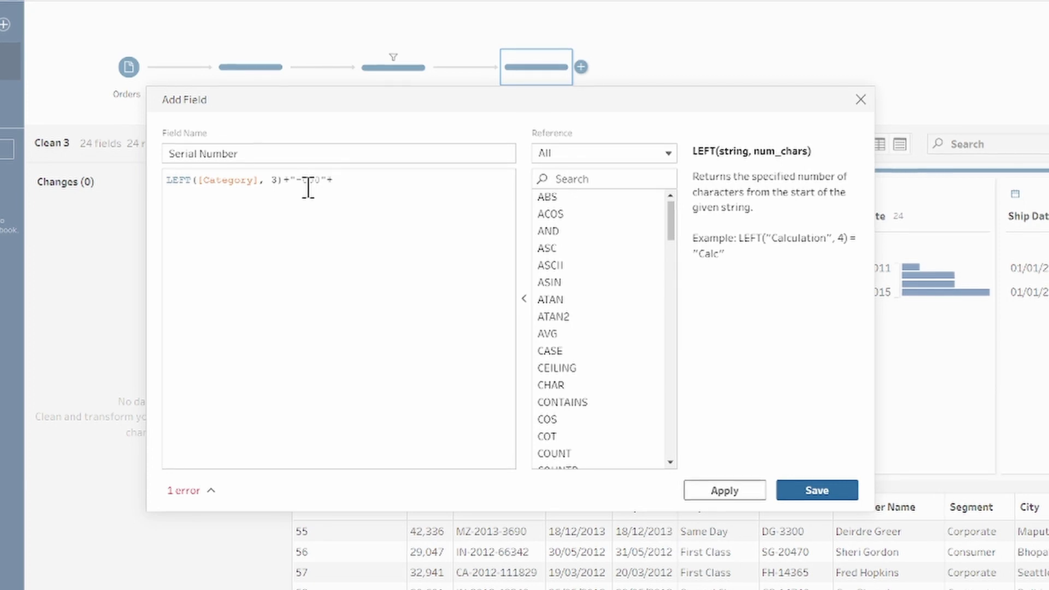
type("STR")
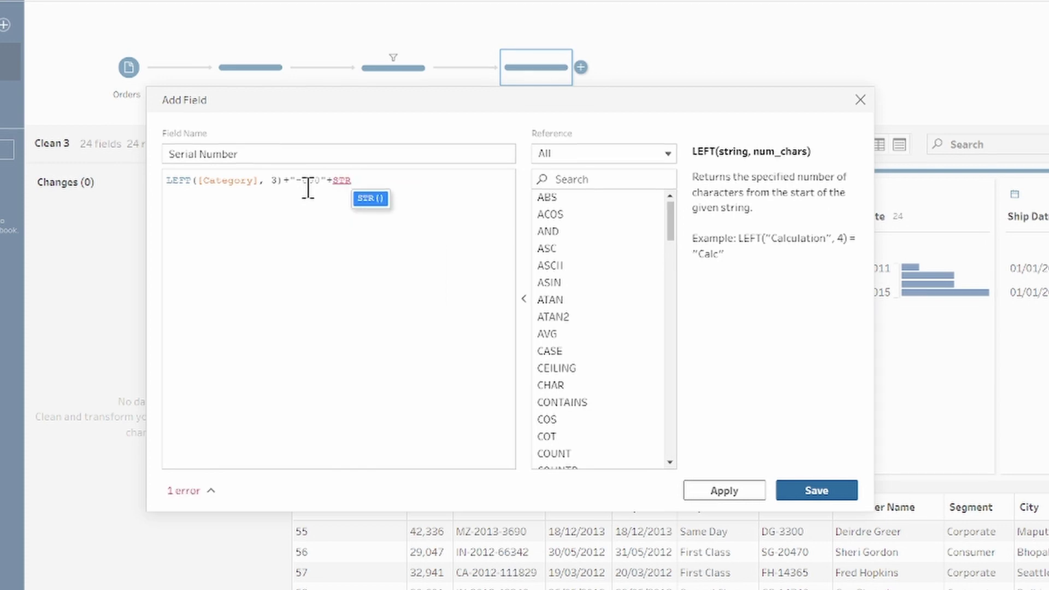
left_click(374, 197)
type("sour")
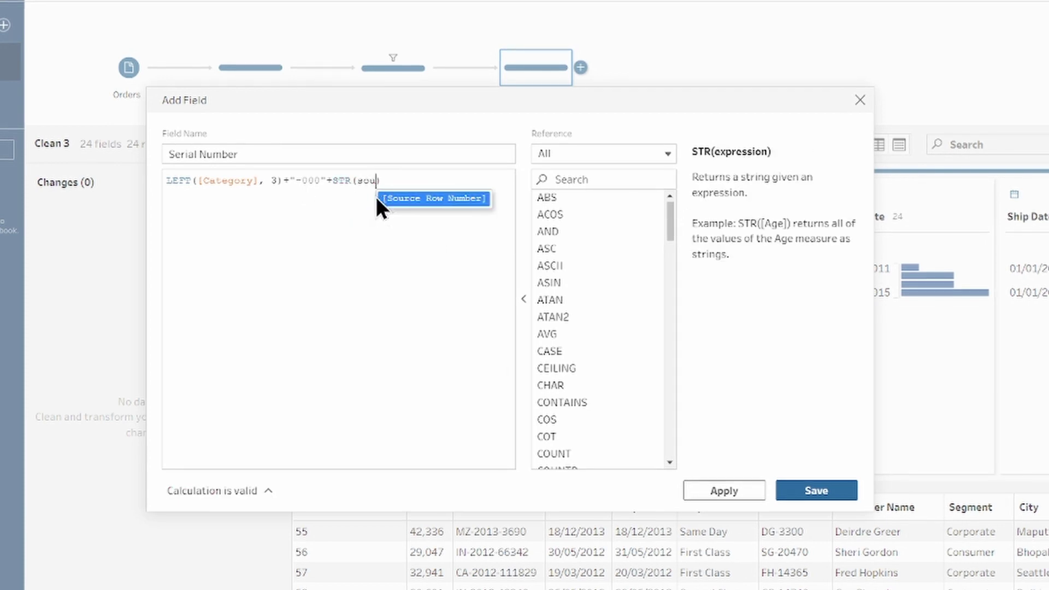
left_click(411, 200)
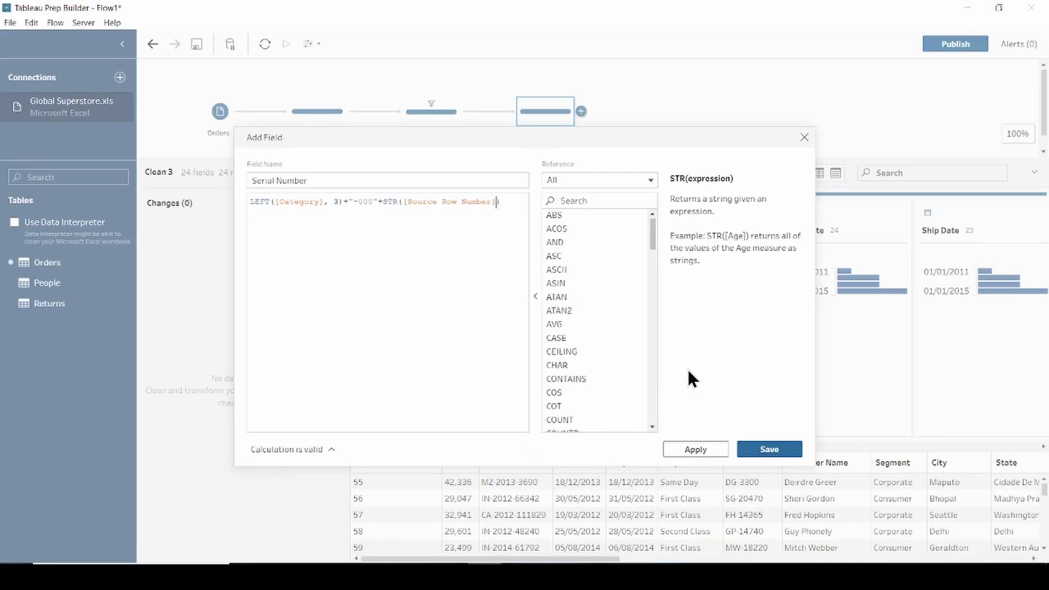
left_click(769, 448)
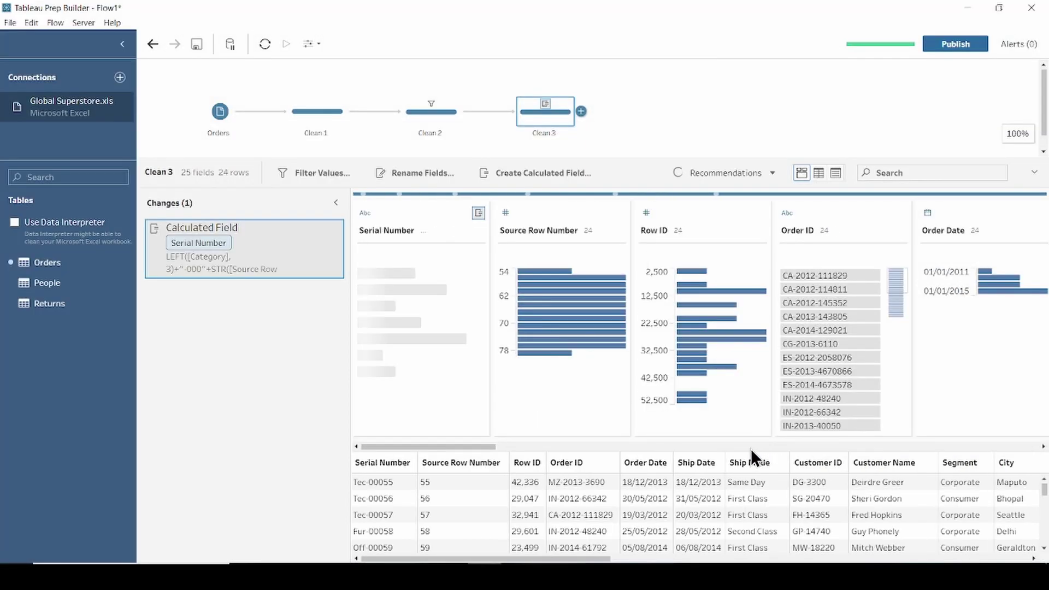